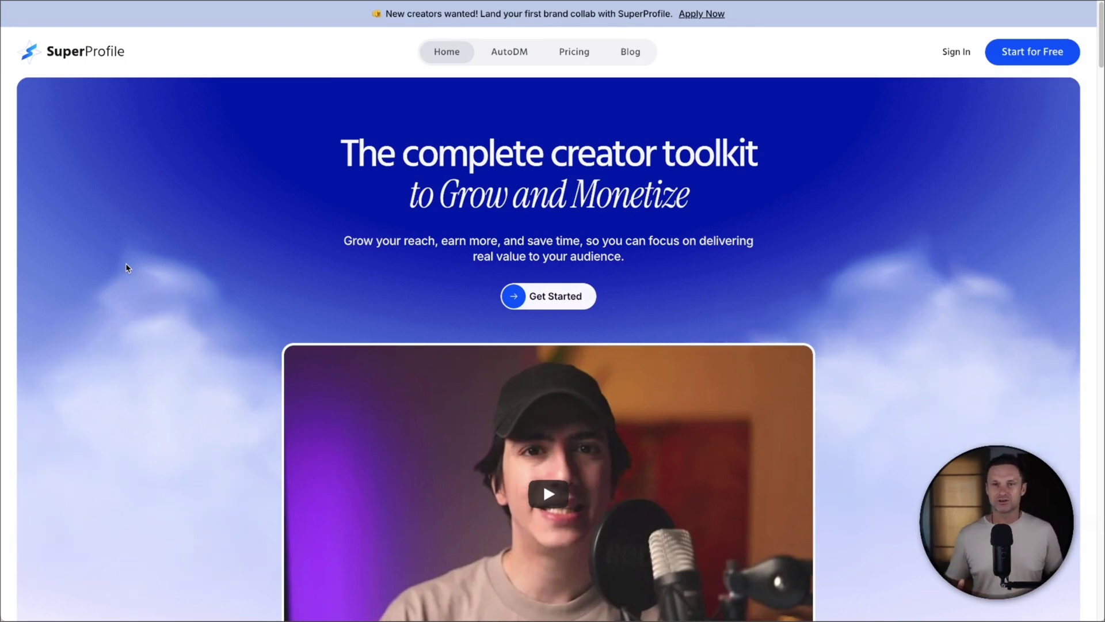
Step: Open the Pricing page and highlight the Starter and Creator plan feature lists
{"action": "left_click", "coordinate": [592, 53]}
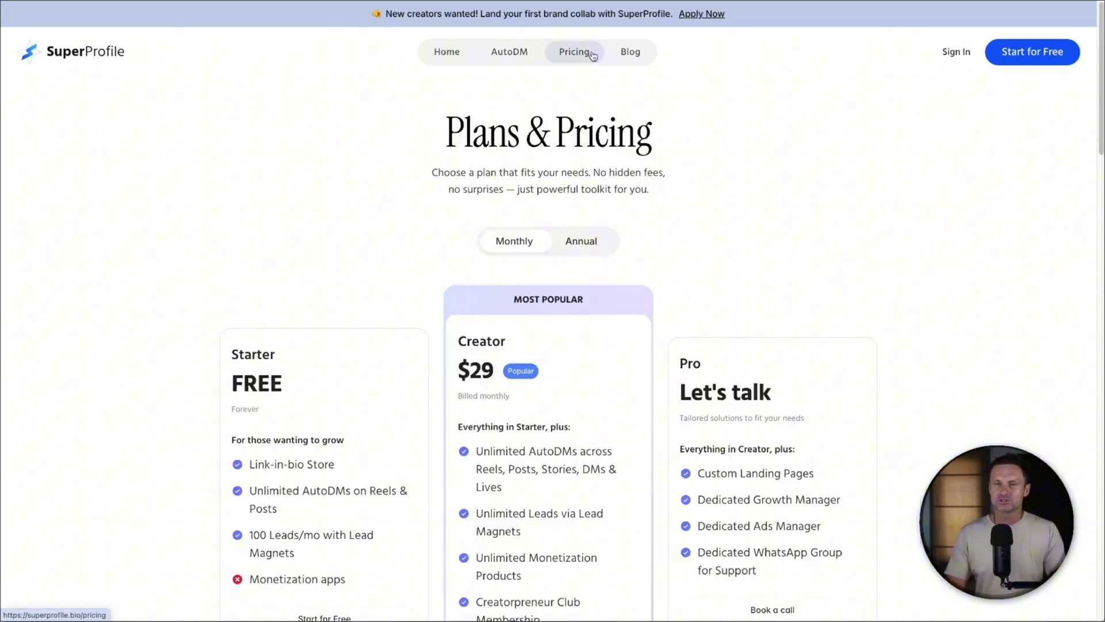
{"action": "mouse_move", "coordinate": [229, 357]}
{"action": "left_mouse_down"}
{"action": "mouse_move", "coordinate": [359, 552]}
{"action": "mouse_move", "coordinate": [231, 375]}
{"action": "left_mouse_up"}
{"action": "left_click", "coordinate": [360, 553]}
{"action": "left_click", "coordinate": [231, 375]}
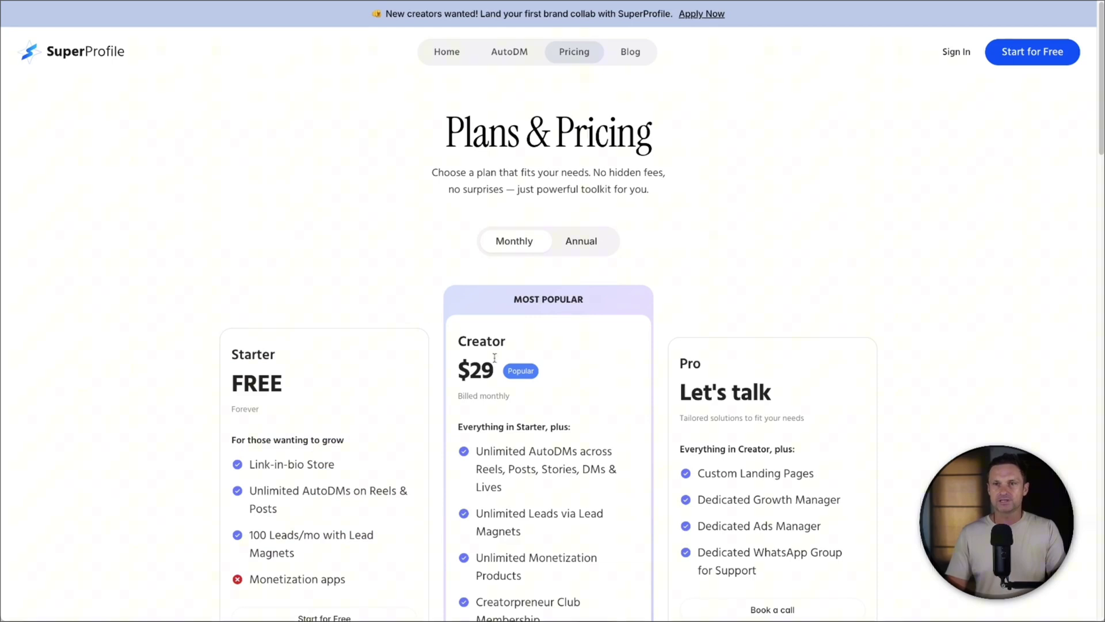
{"action": "scroll", "coordinate": [494, 358], "scroll_direction": "down", "scroll_amount": 3}
{"action": "left_click_drag", "start_coordinate": [459, 359], "coordinate": [459, 333]}
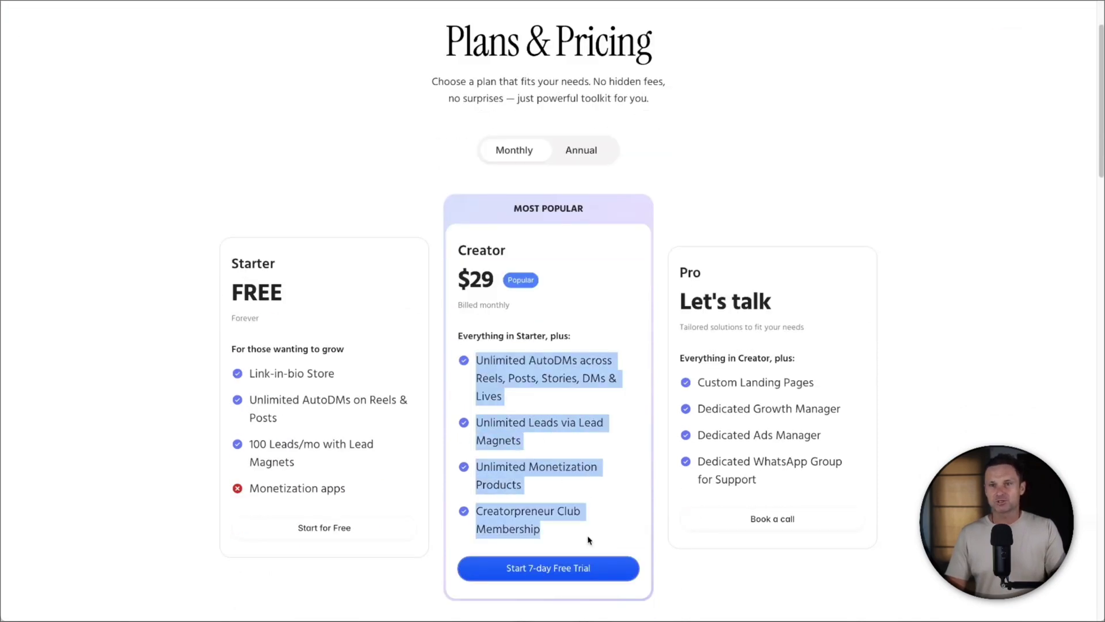
{"action": "left_click", "coordinate": [461, 241]}
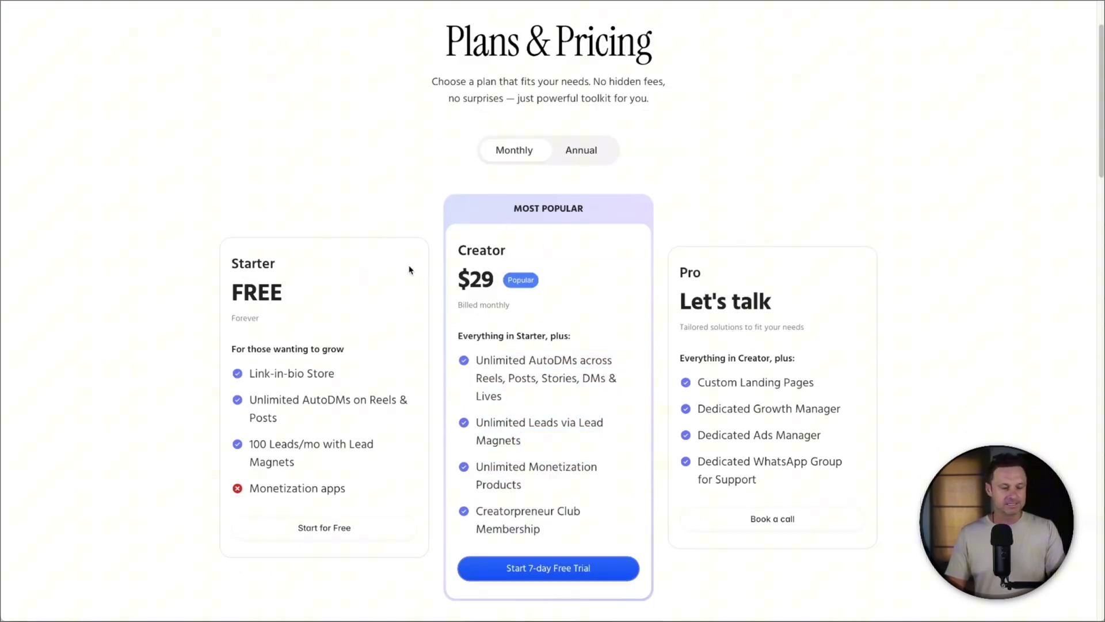
{"action": "scroll", "coordinate": [348, 167], "scroll_direction": "up", "scroll_amount": 3}
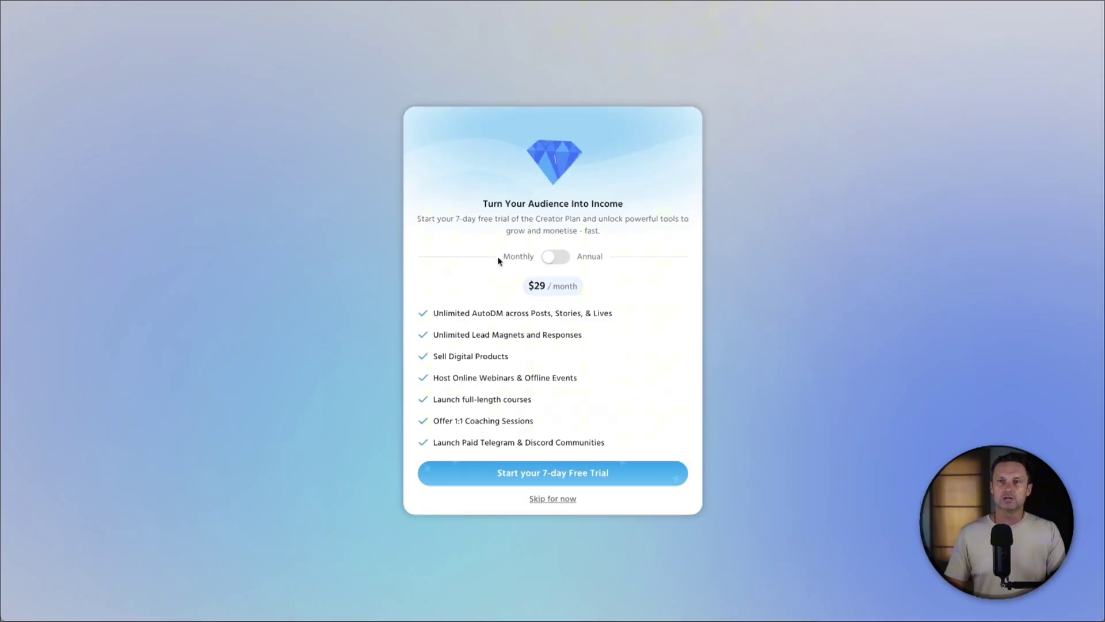
Step: Skip the Creator plan free trial and go to the AutoDM automations list
{"action": "left_click", "coordinate": [556, 500]}
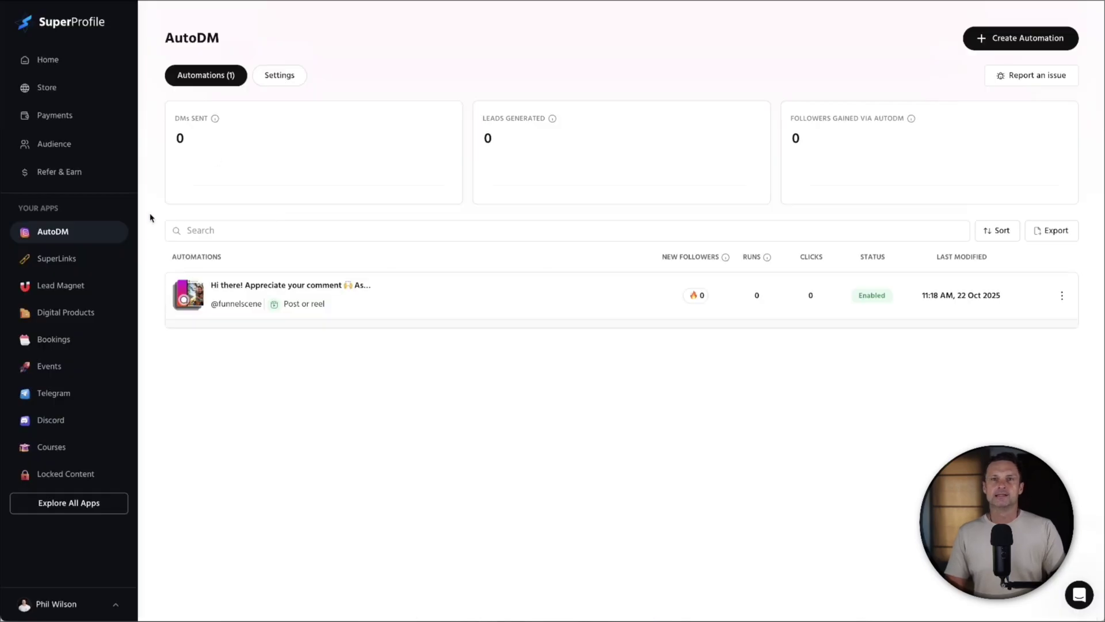
{"action": "left_click", "coordinate": [81, 58]}
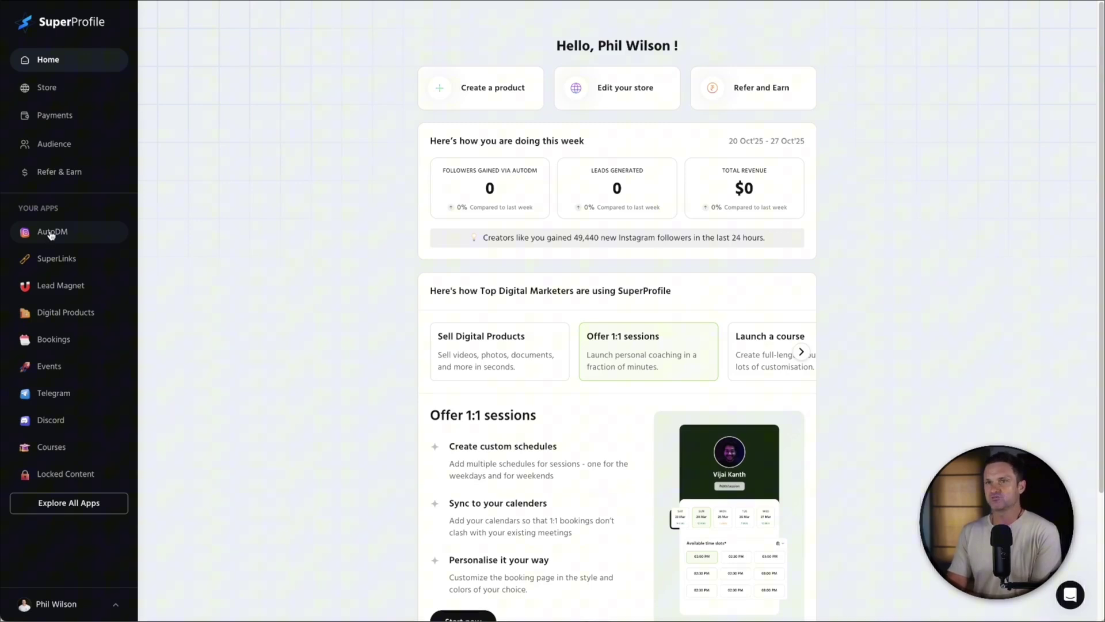
{"action": "left_click", "coordinate": [52, 232]}
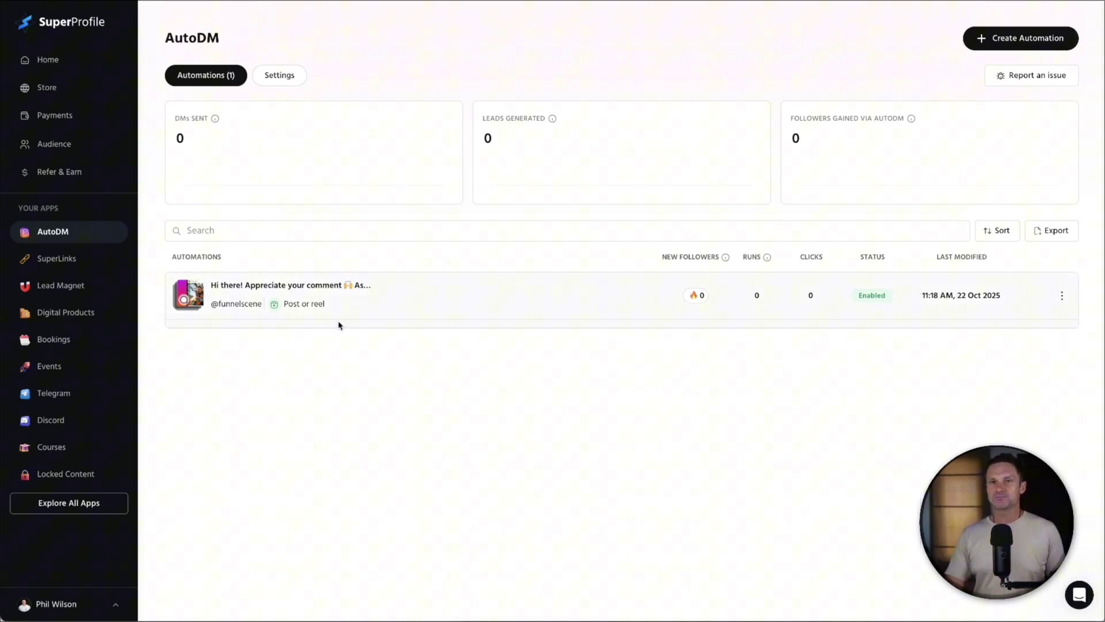
Step: Choose Delete automation for the existing automation and acknowledge it cannot be undone
{"action": "left_click", "coordinate": [1061, 298]}
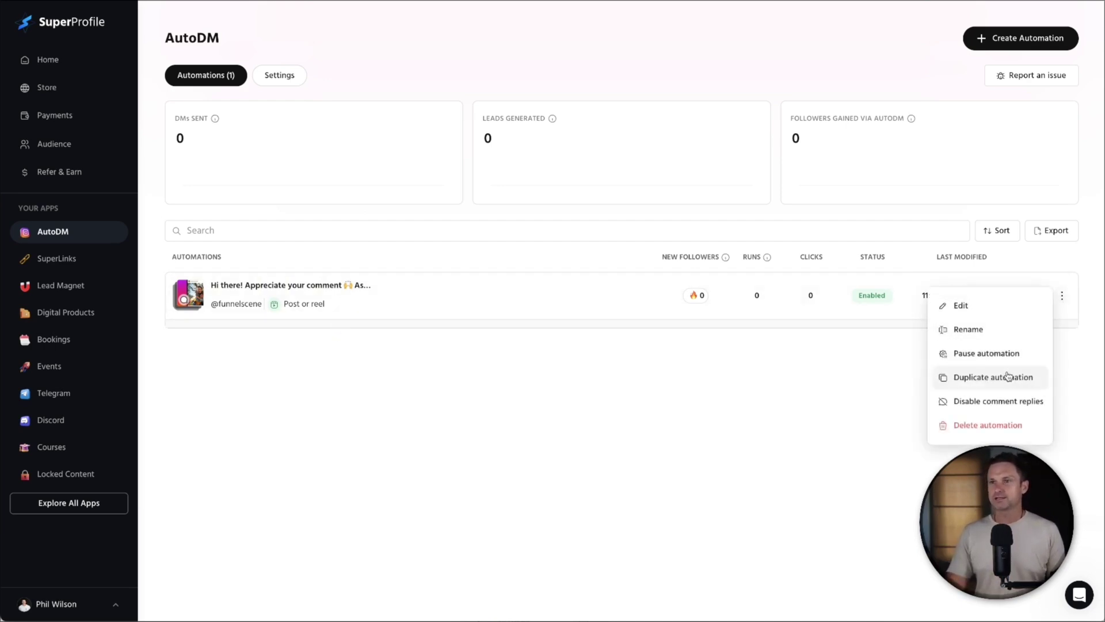
{"action": "left_click", "coordinate": [986, 426]}
{"action": "left_click", "coordinate": [464, 87]}
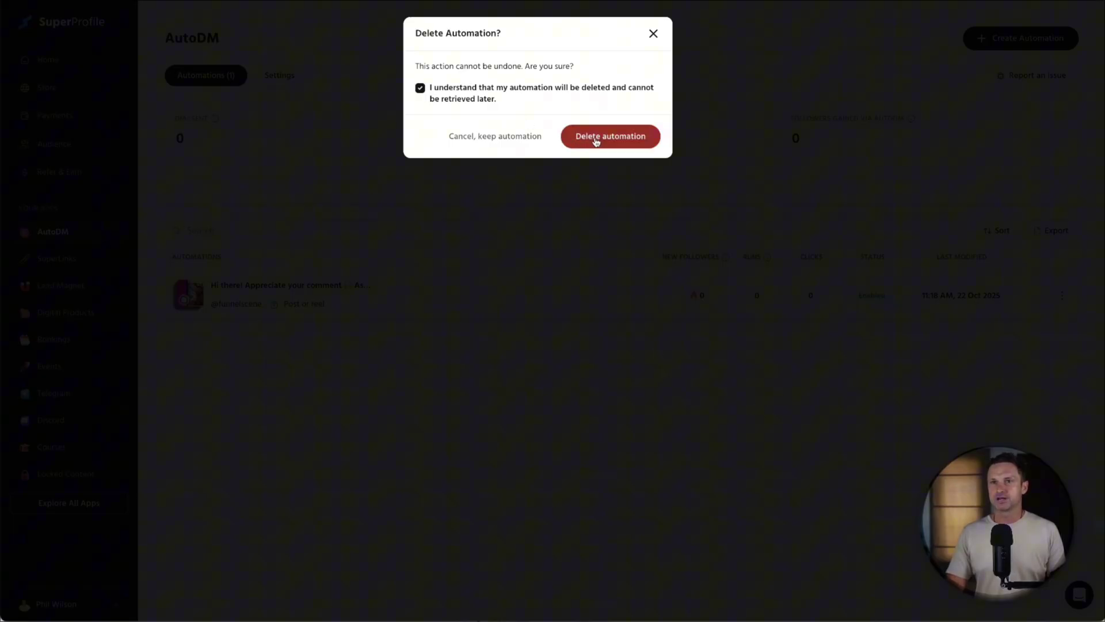
Step: Confirm the deletion and create a comment auto-reply automation triggered by any post or reel
{"action": "left_click", "coordinate": [610, 137]}
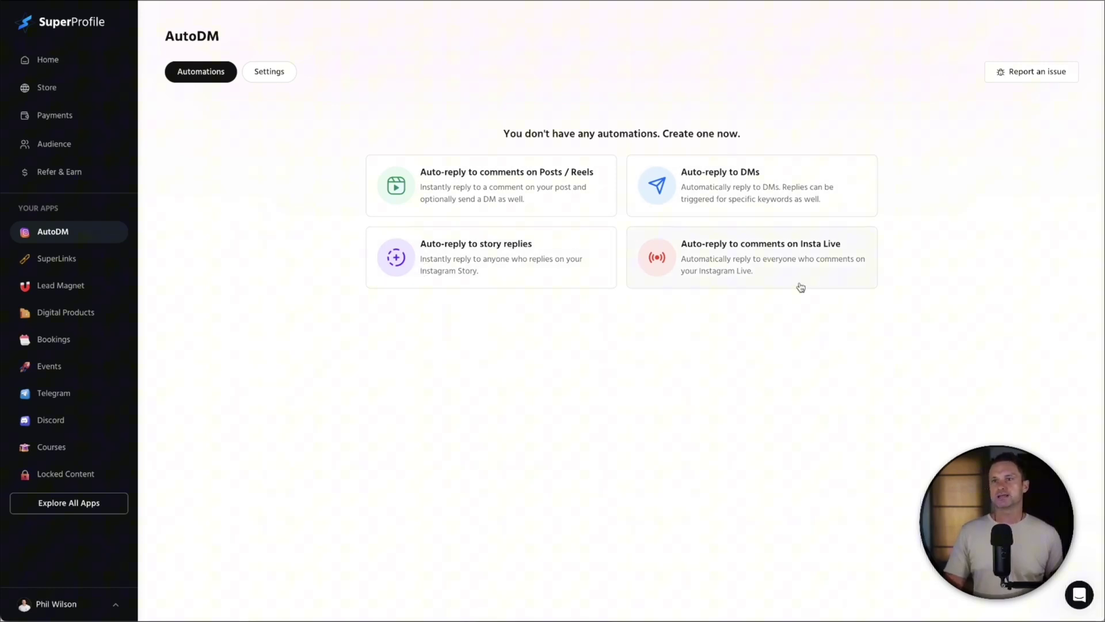
{"action": "left_click", "coordinate": [491, 195]}
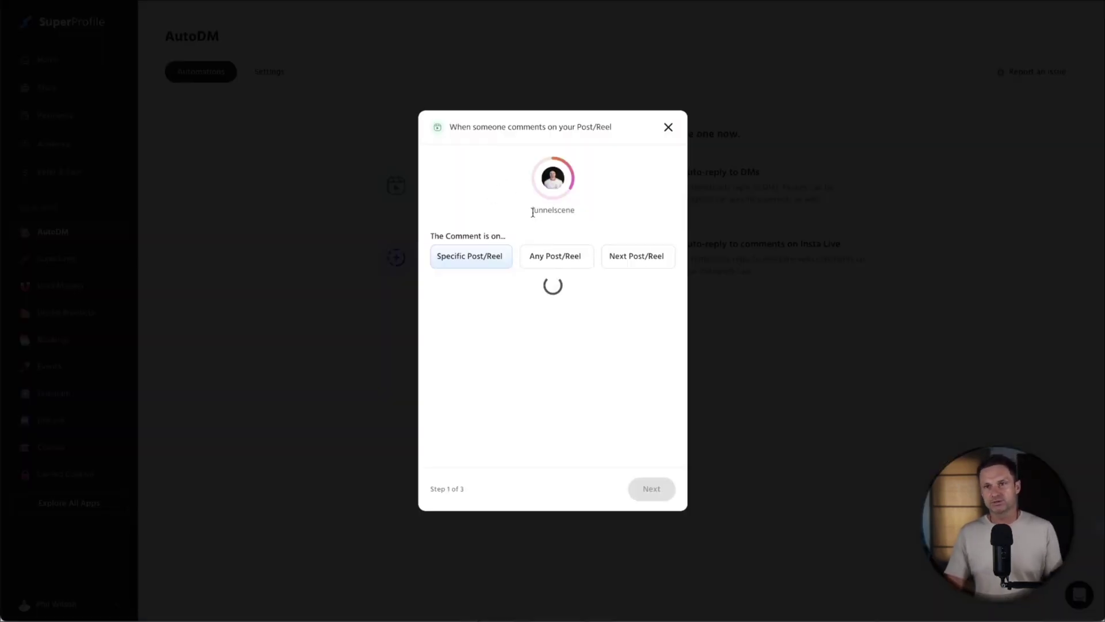
{"action": "left_click", "coordinate": [526, 255]}
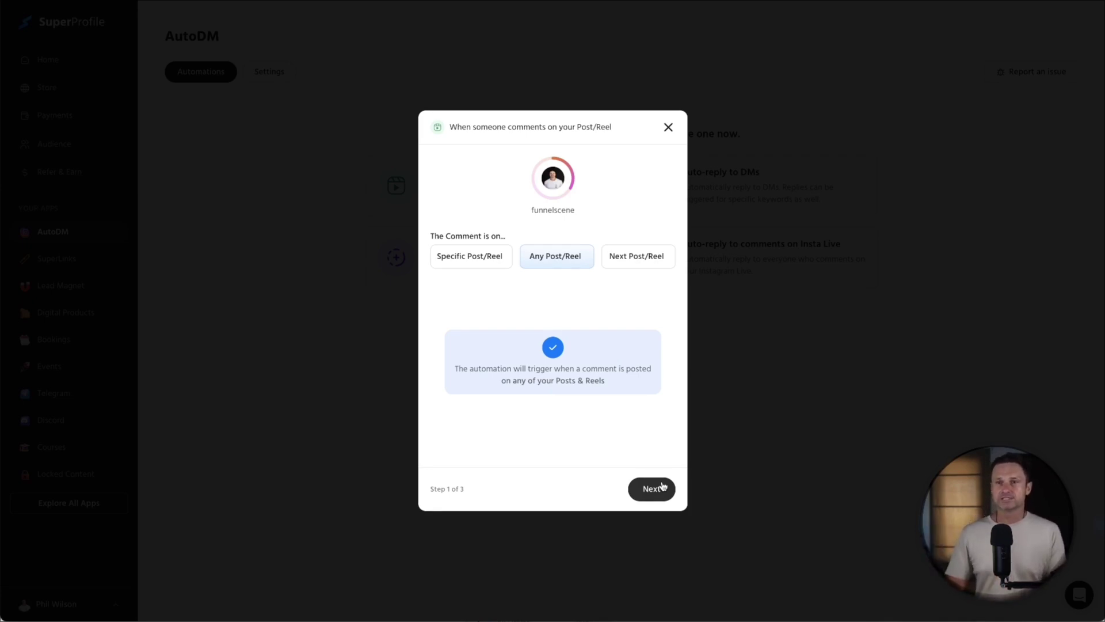
{"action": "left_click", "coordinate": [661, 488]}
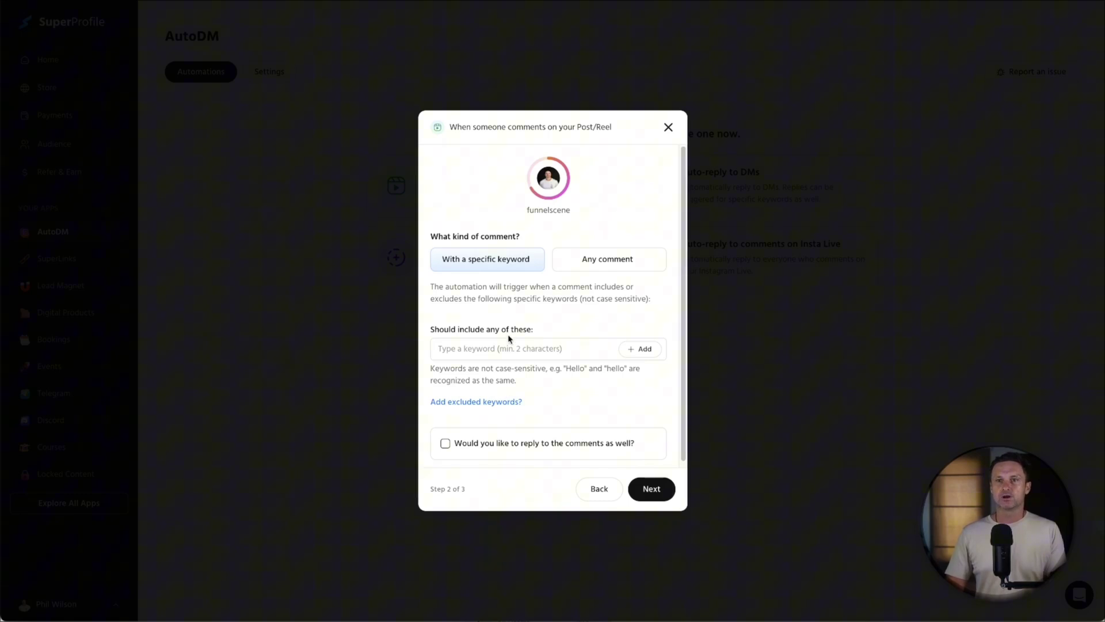
Step: Add 'tutorial' as the trigger keyword and enable public replies to matching comments
{"action": "type", "text": "tutorial"}
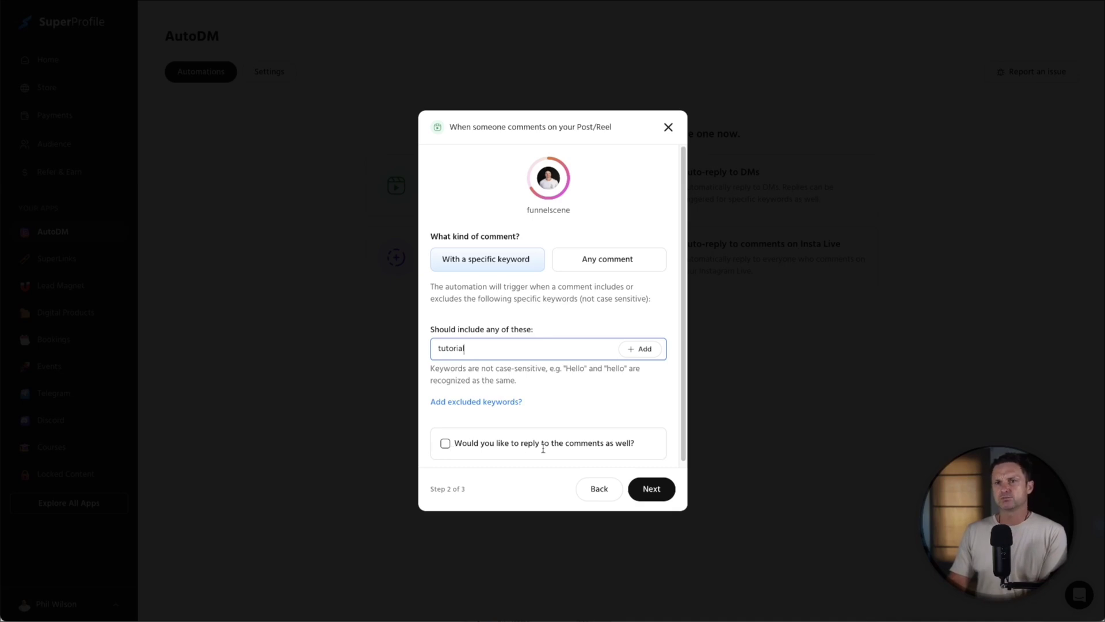
{"action": "left_click", "coordinate": [445, 443]}
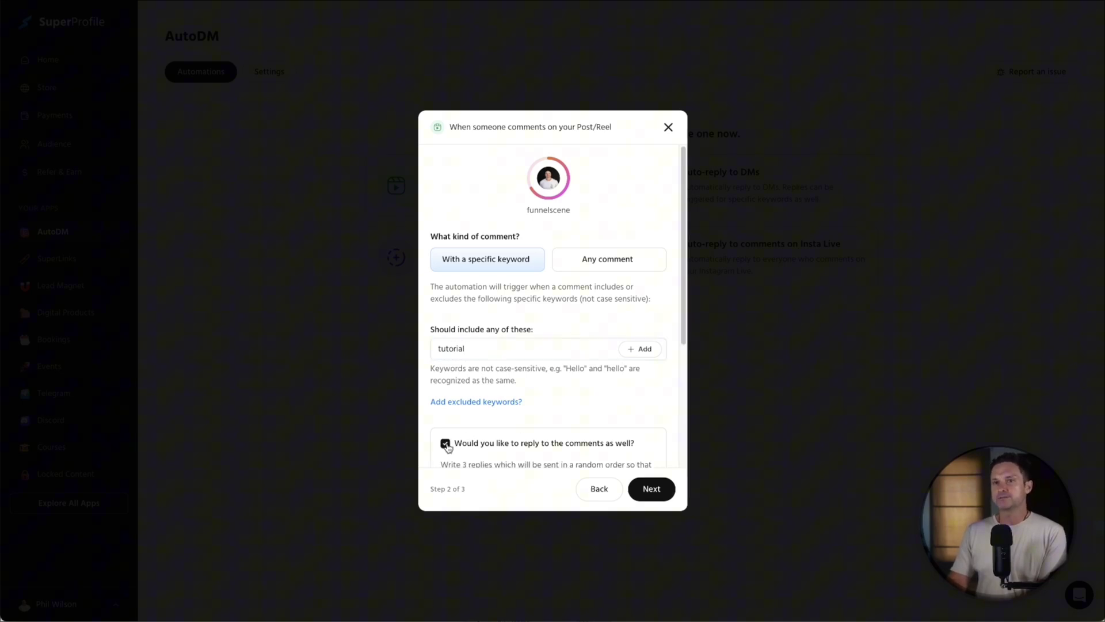
{"action": "scroll", "coordinate": [480, 424], "scroll_direction": "down", "scroll_amount": 3}
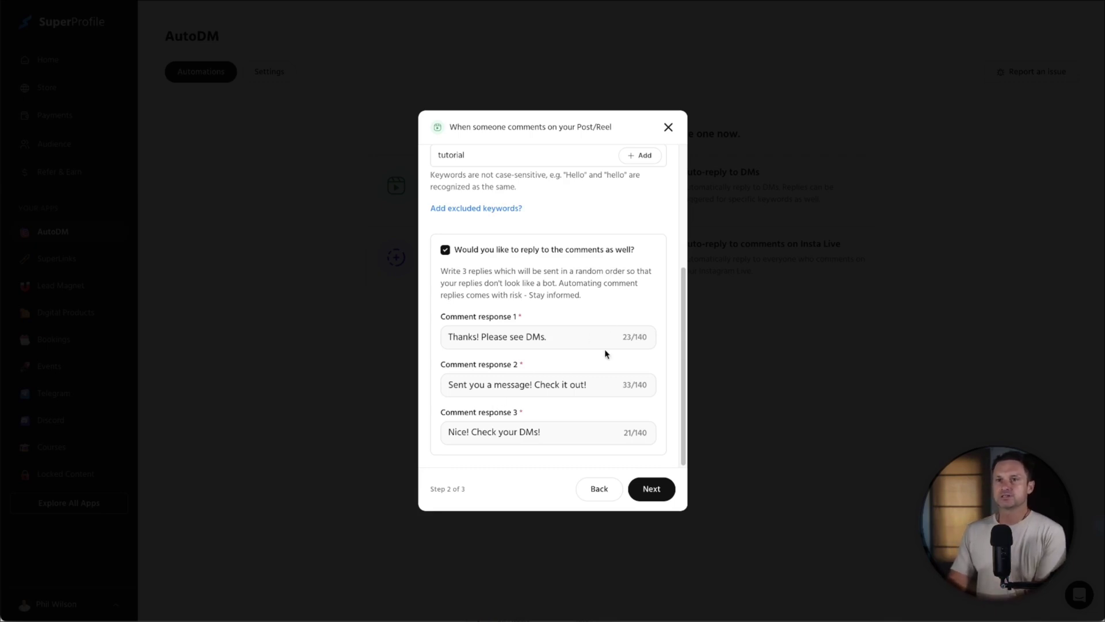
{"action": "left_click", "coordinate": [661, 496]}
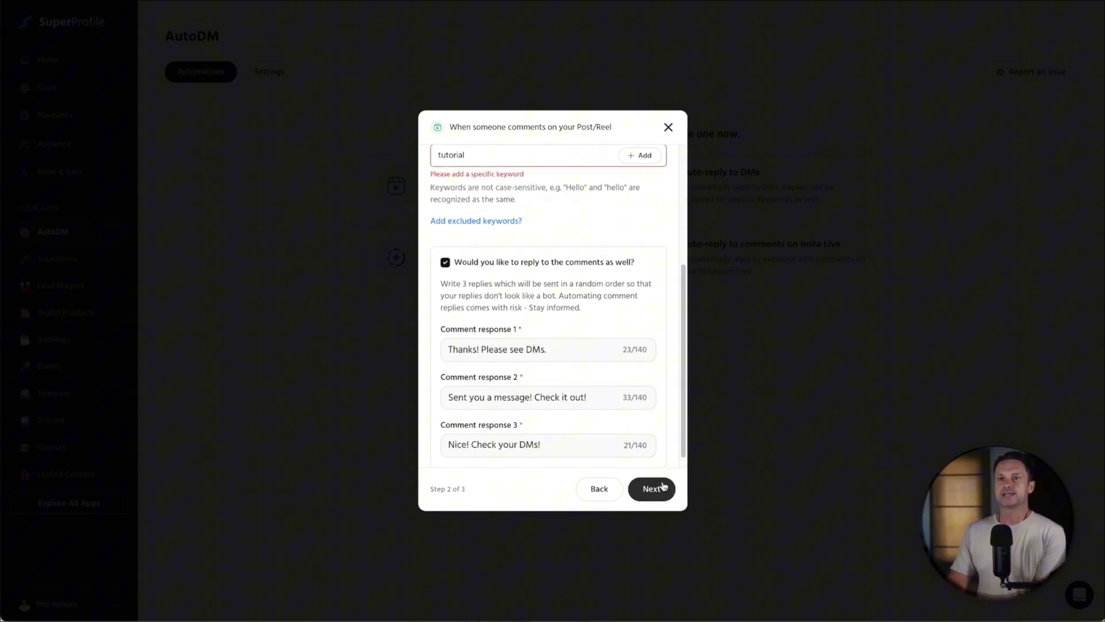
{"action": "scroll", "coordinate": [539, 229], "scroll_direction": "up", "scroll_amount": 1}
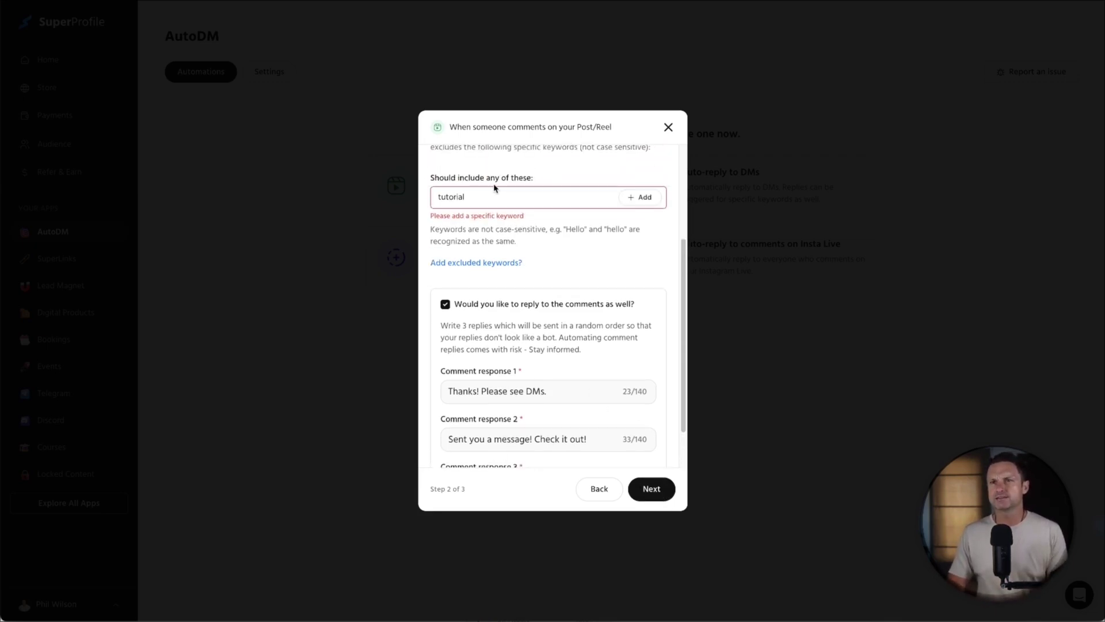
{"action": "left_click", "coordinate": [642, 199]}
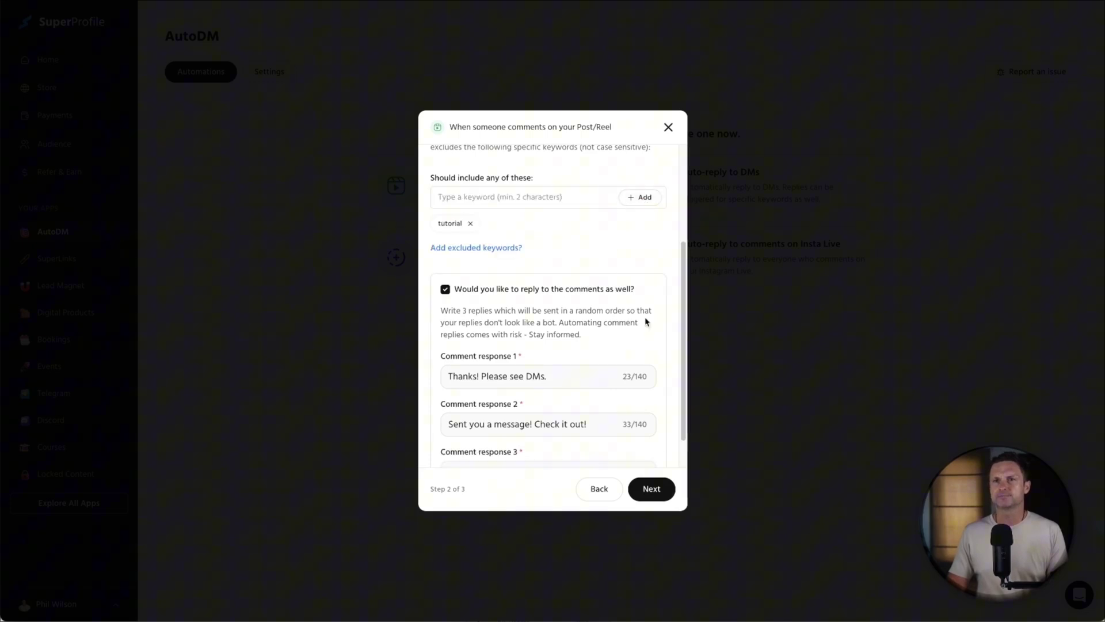
{"action": "scroll", "coordinate": [645, 321], "scroll_direction": "down", "scroll_amount": 1}
{"action": "left_click", "coordinate": [651, 488]}
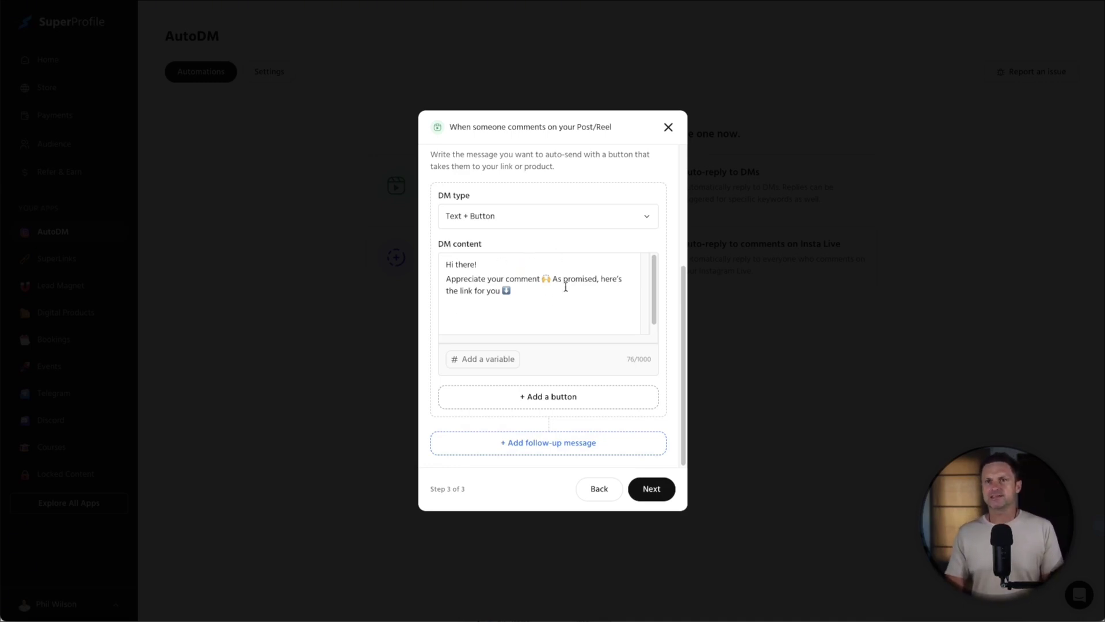
Step: Add a 'Download the Resource' link button pointing to funnelscene.com to the DM
{"action": "left_click", "coordinate": [511, 396]}
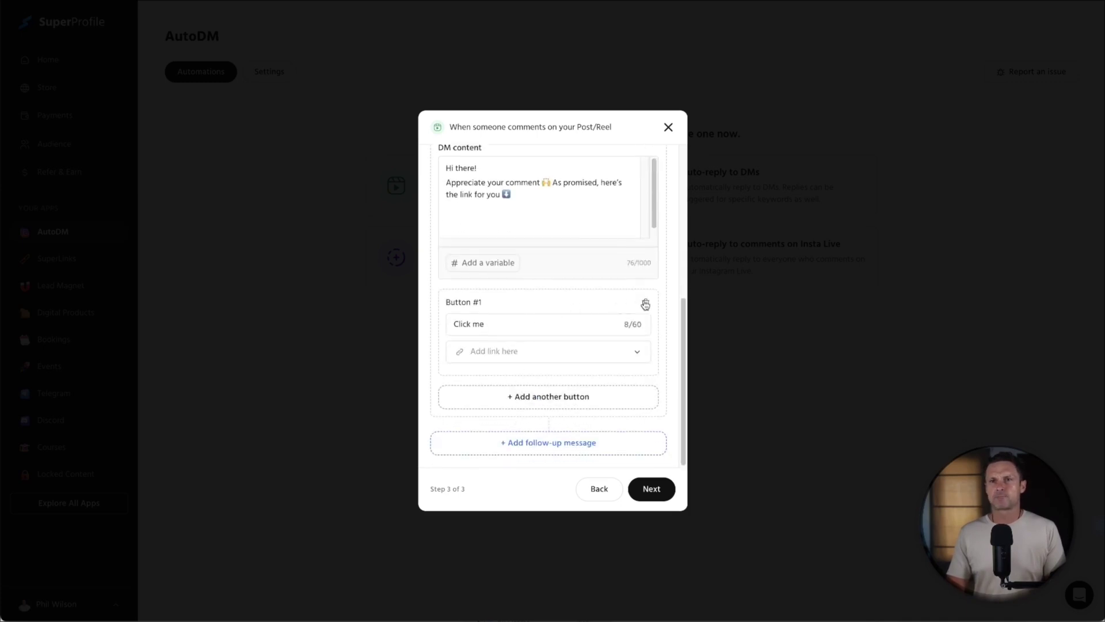
{"action": "left_click", "coordinate": [555, 354]}
{"action": "type", "text": "https://funnelscene.com"}
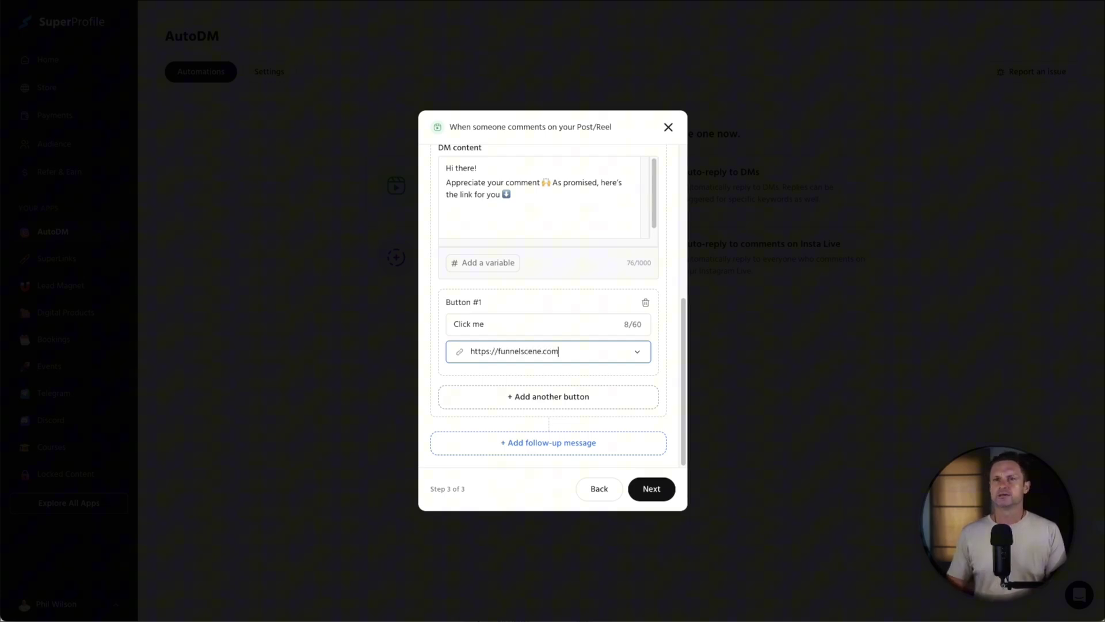
{"action": "triple_click", "coordinate": [567, 315]}
{"action": "type", "text": "Download the Resource"}
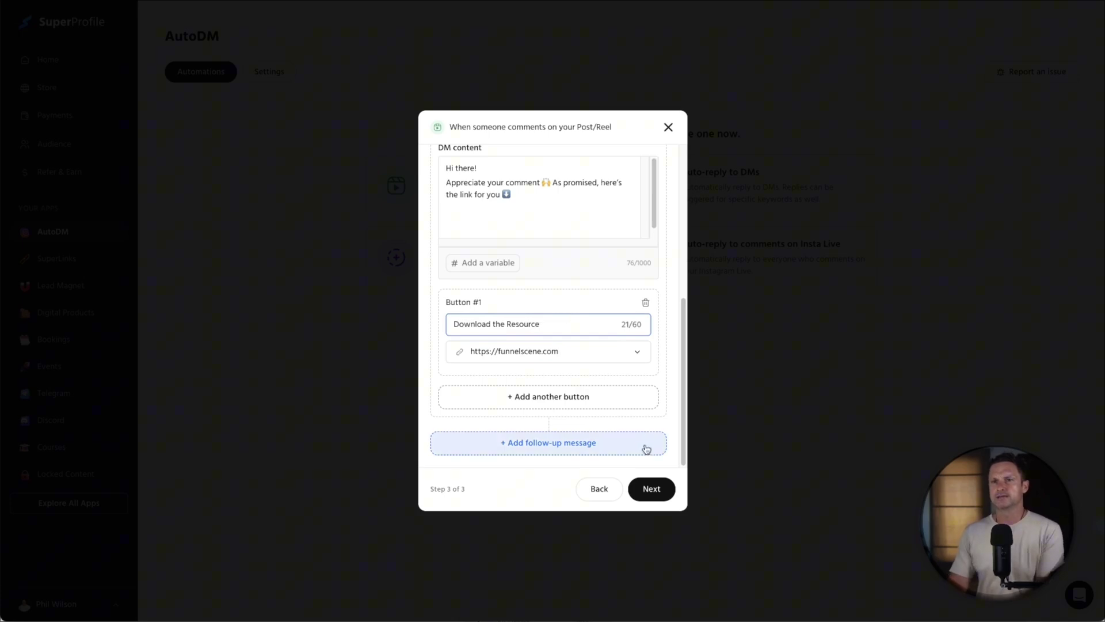
{"action": "left_click", "coordinate": [649, 487]}
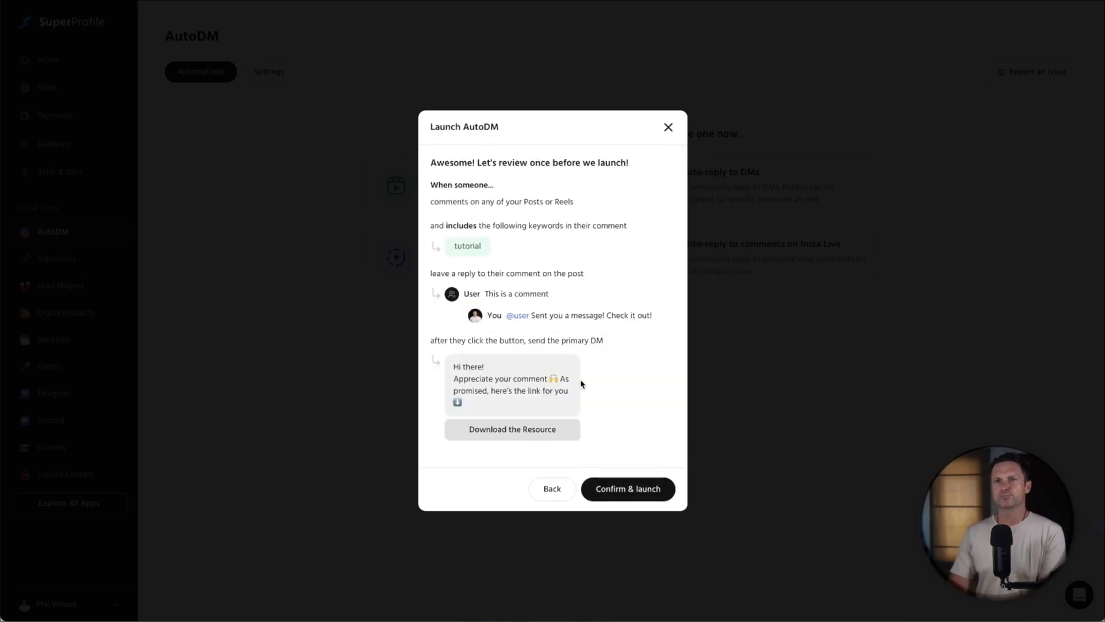
Step: Launch the tutorial automation, then choose Edit from its options menu
{"action": "left_click", "coordinate": [635, 487]}
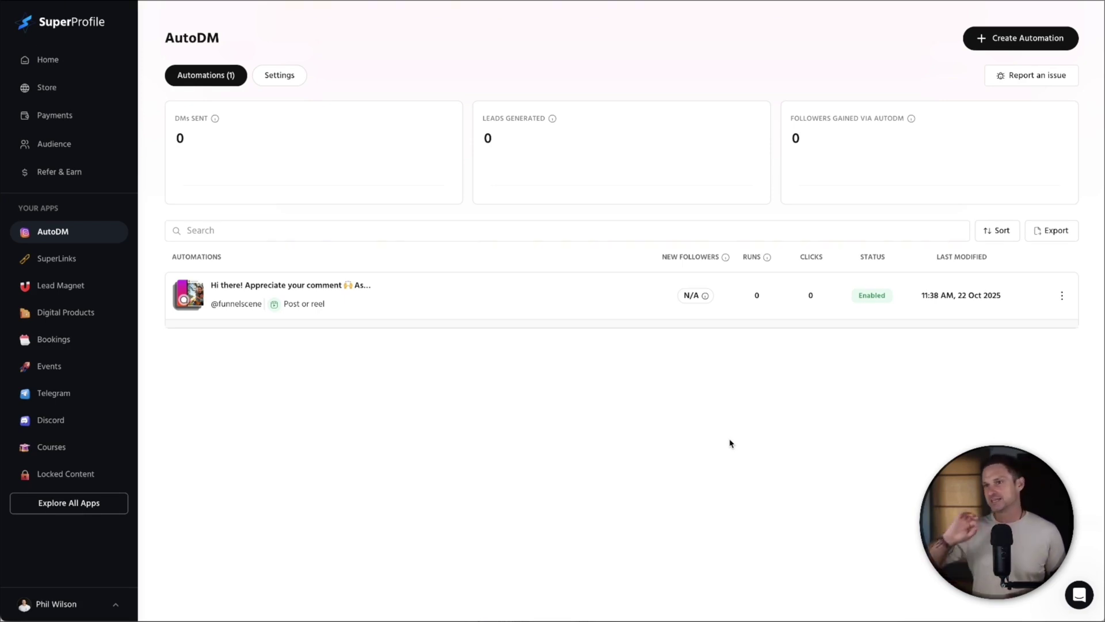
{"action": "left_click", "coordinate": [1063, 295]}
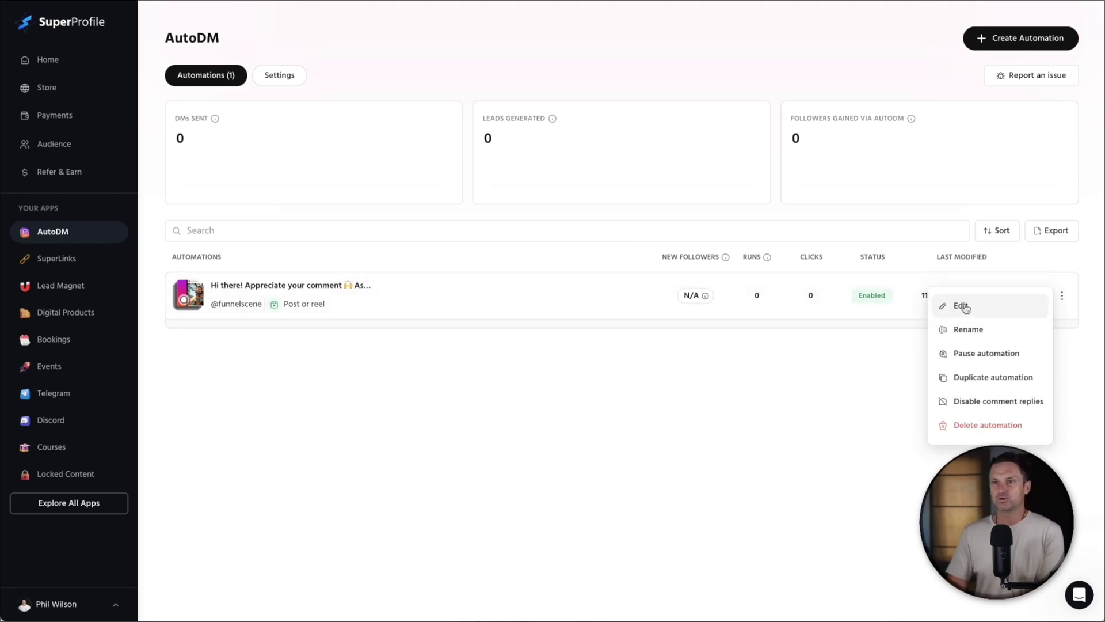
{"action": "left_click", "coordinate": [995, 310]}
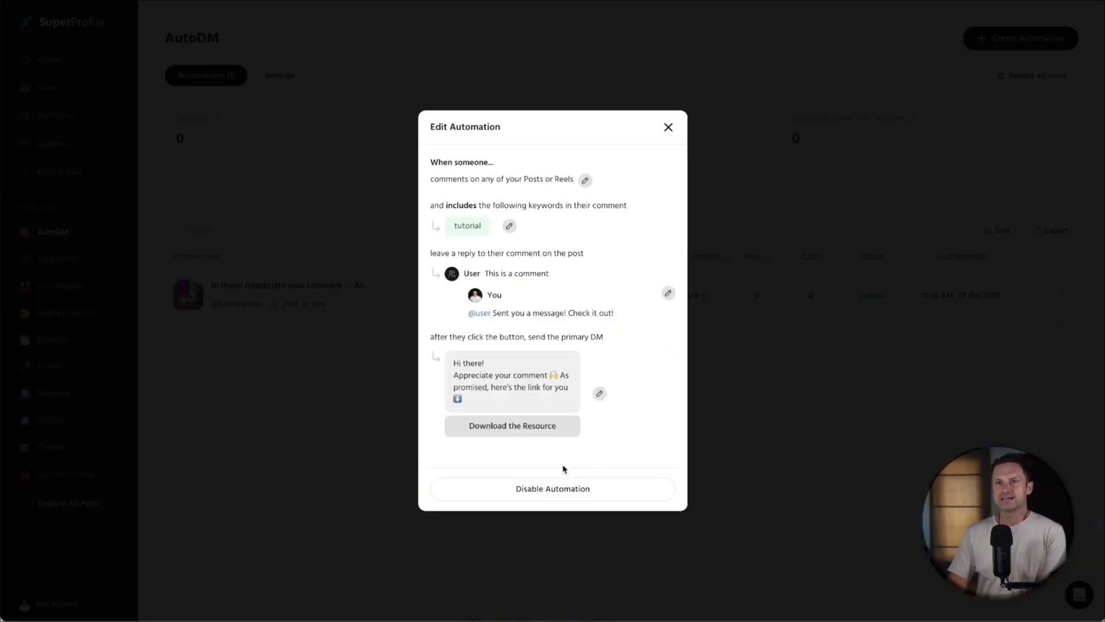
Step: Enable the ask-to-follow DM before the primary message and save the automation
{"action": "left_click", "coordinate": [599, 395]}
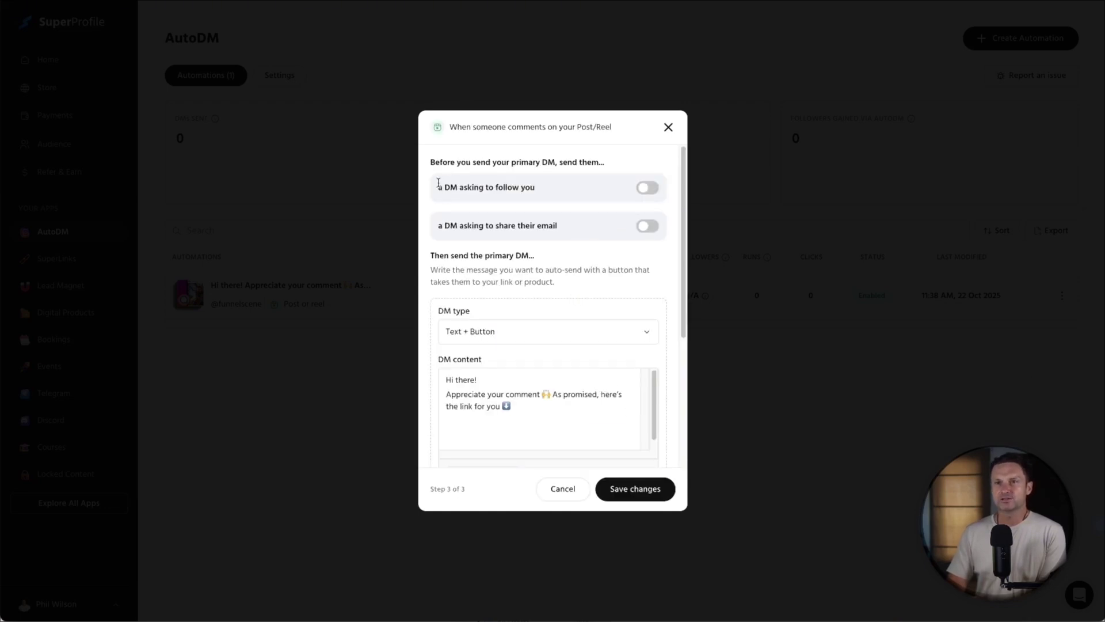
{"action": "left_click_drag", "start_coordinate": [473, 185], "coordinate": [540, 191]}
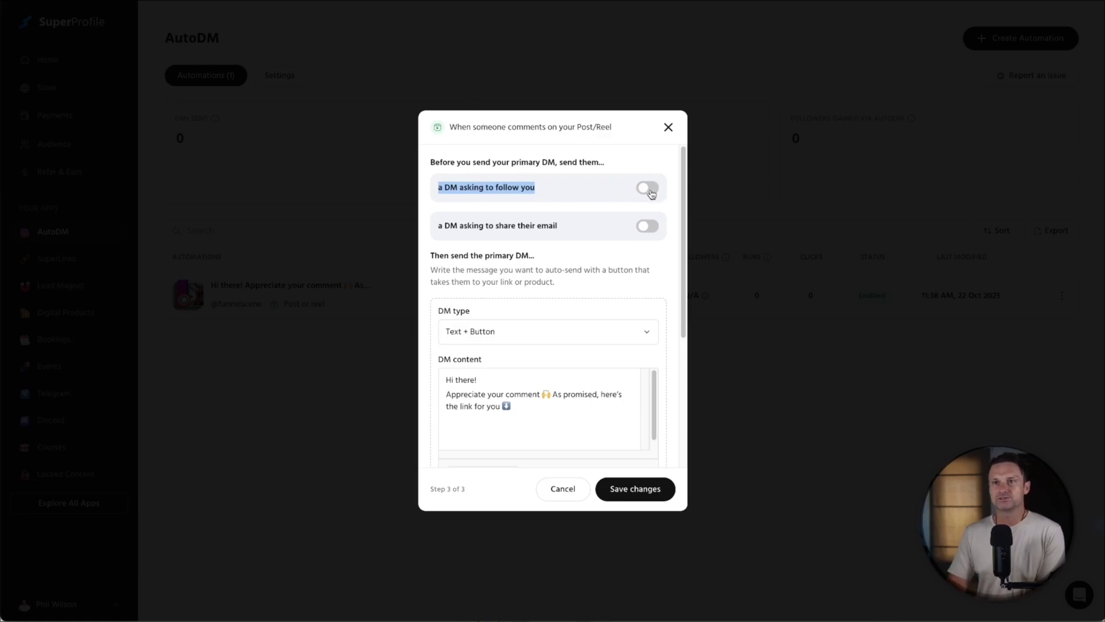
{"action": "left_click", "coordinate": [648, 189]}
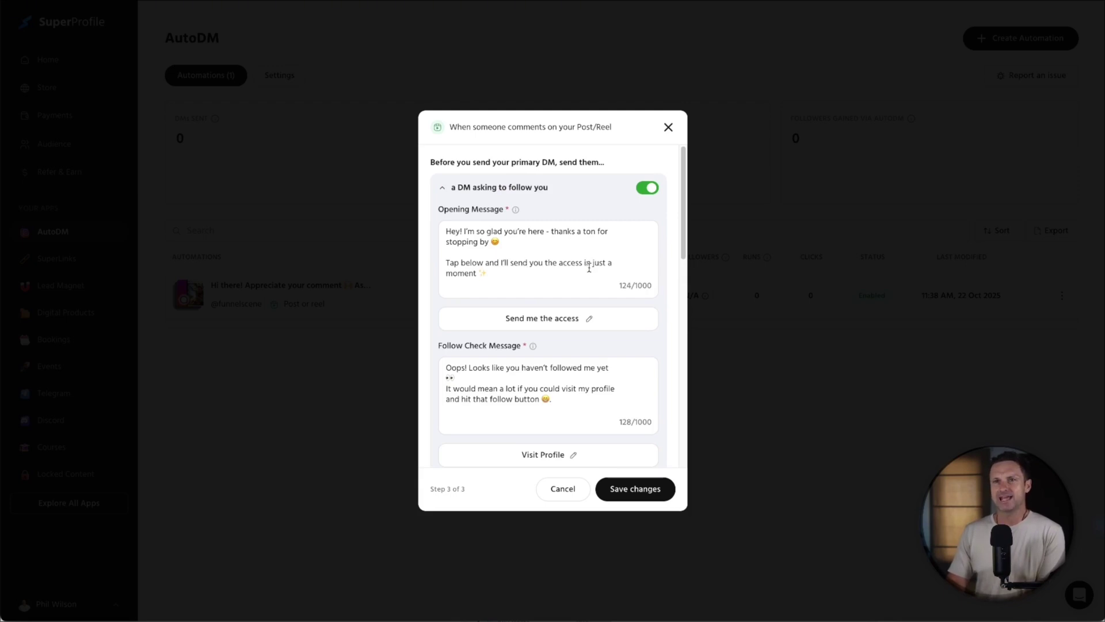
{"action": "scroll", "coordinate": [571, 377], "scroll_direction": "down", "scroll_amount": 4}
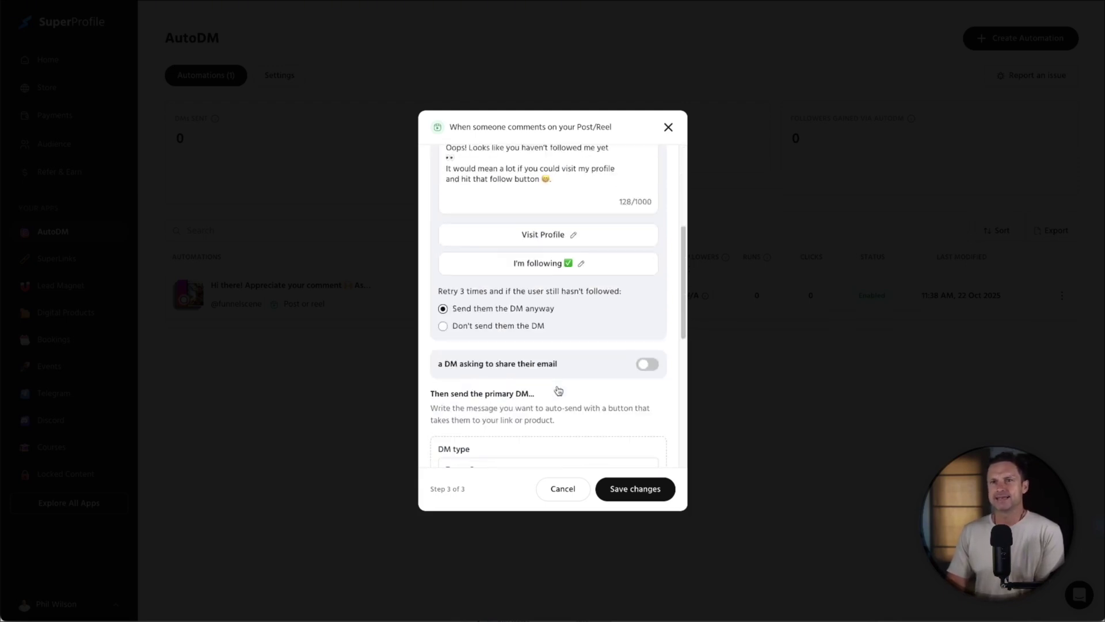
{"action": "scroll", "coordinate": [520, 259], "scroll_direction": "up", "scroll_amount": 1}
{"action": "scroll", "coordinate": [450, 184], "scroll_direction": "up", "scroll_amount": 1}
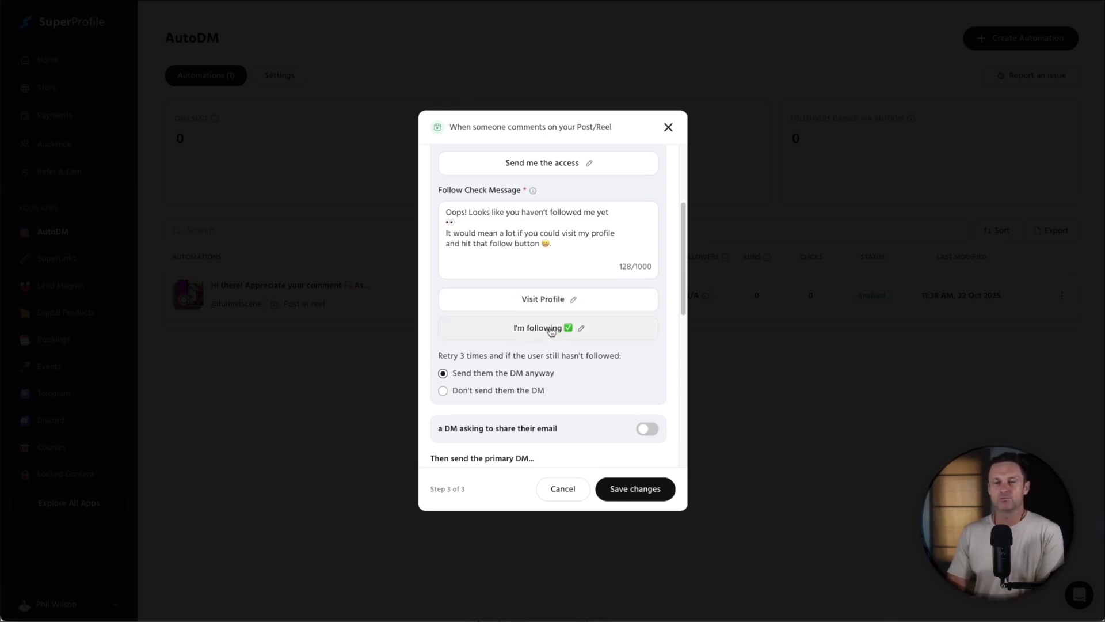
{"action": "scroll", "coordinate": [539, 369], "scroll_direction": "down", "scroll_amount": 1}
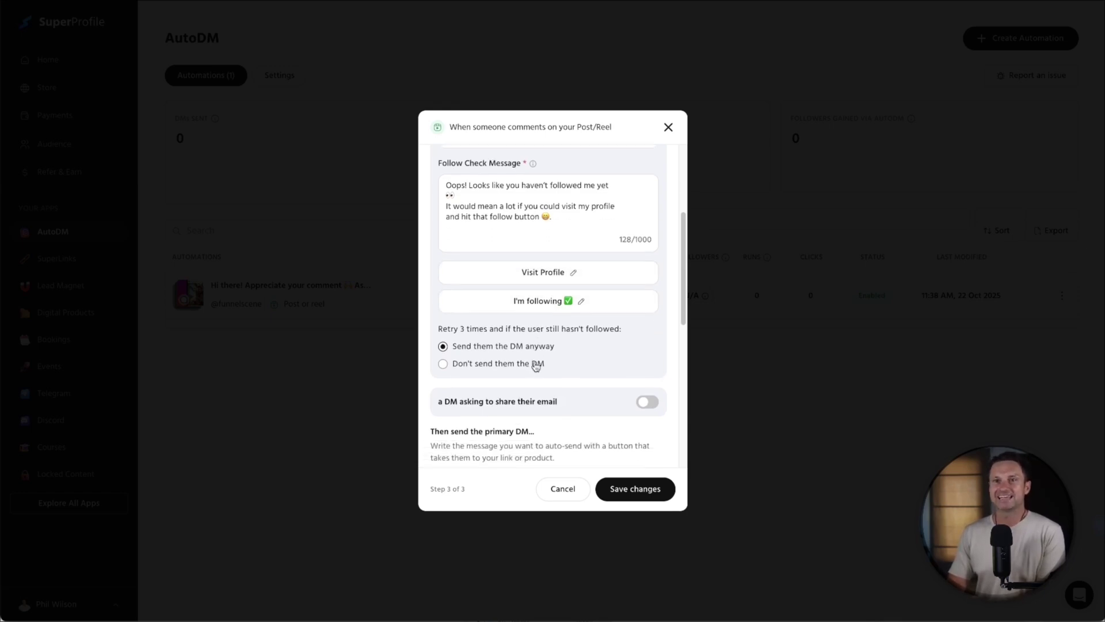
{"action": "scroll", "coordinate": [545, 359], "scroll_direction": "up", "scroll_amount": 2}
{"action": "scroll", "coordinate": [572, 365], "scroll_direction": "up", "scroll_amount": 4}
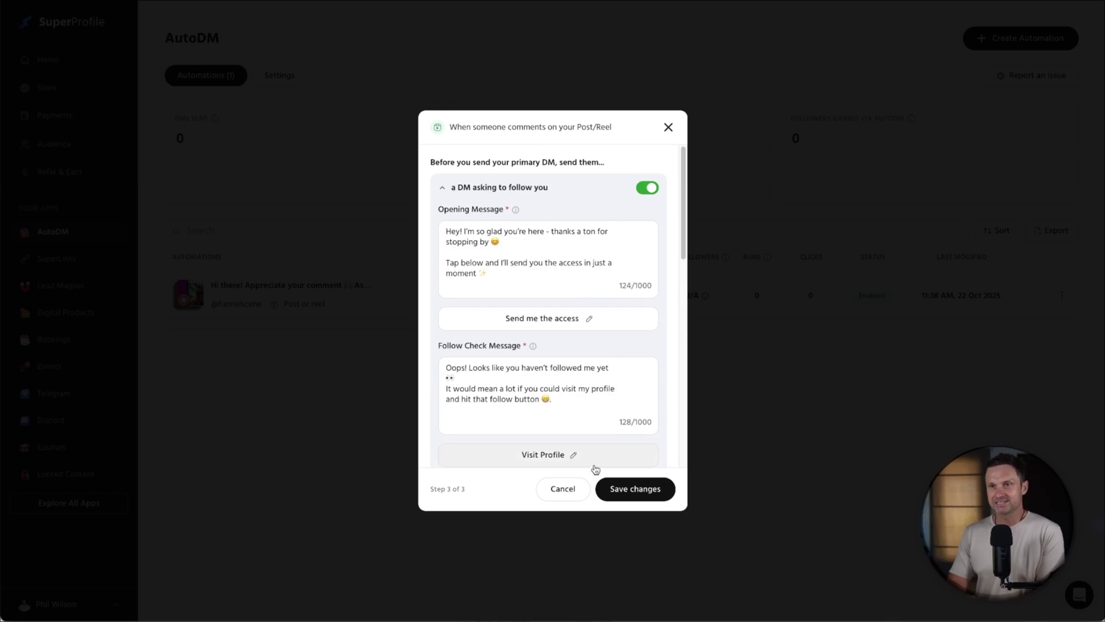
{"action": "left_click", "coordinate": [622, 495]}
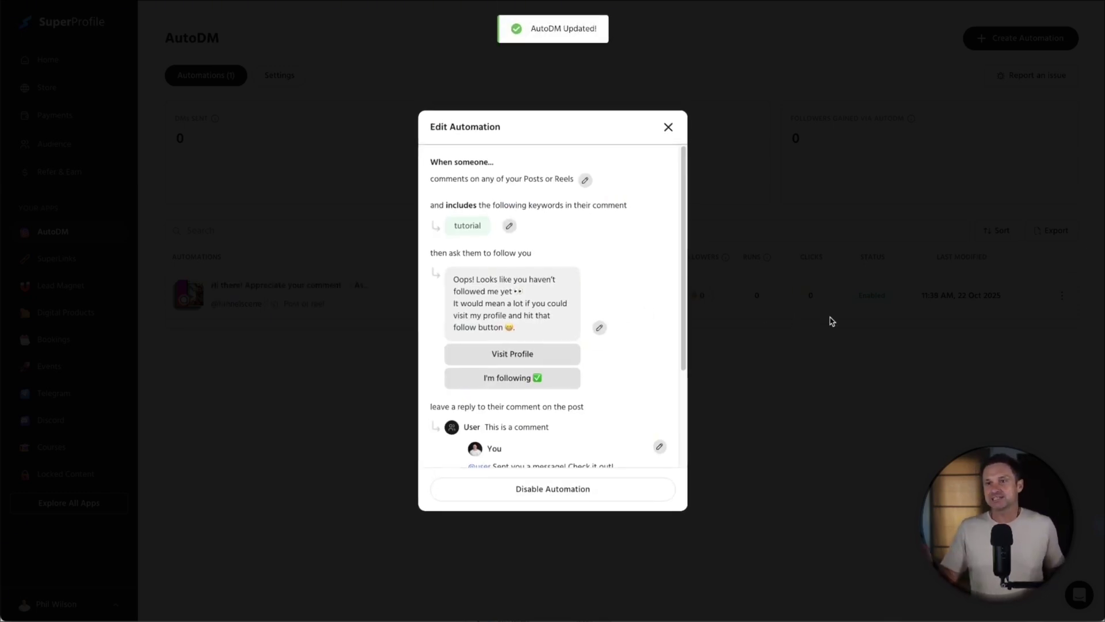
Step: Comment 'tutorial' on the first Instagram reel and view its automated reply
{"action": "left_click", "coordinate": [669, 127]}
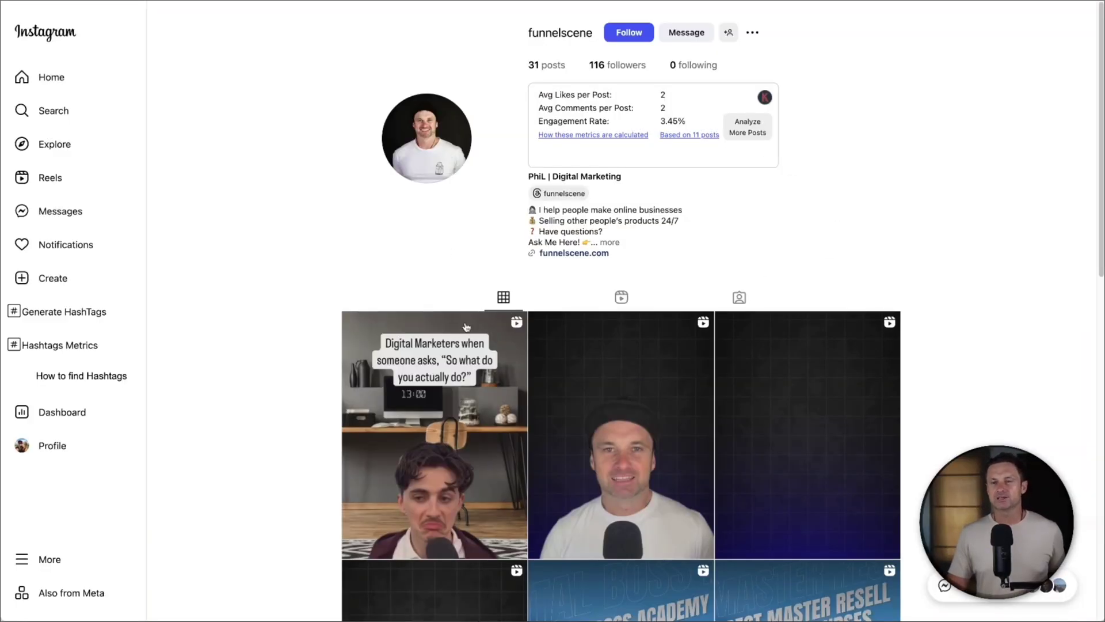
{"action": "left_click", "coordinate": [438, 411]}
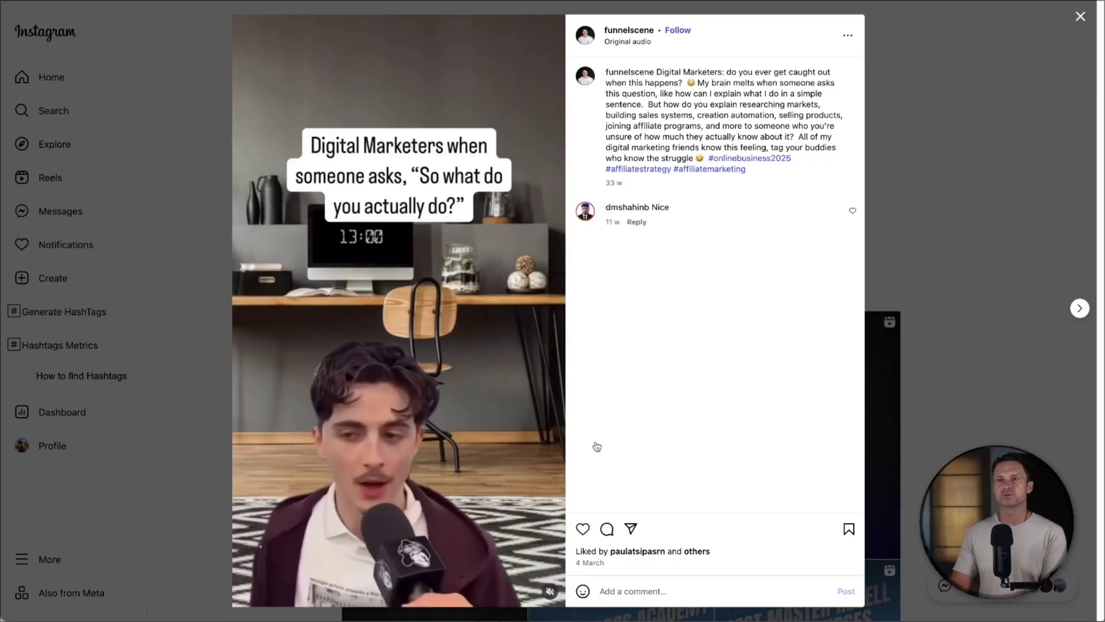
{"action": "left_click", "coordinate": [654, 590]}
{"action": "type", "text": "tut"}
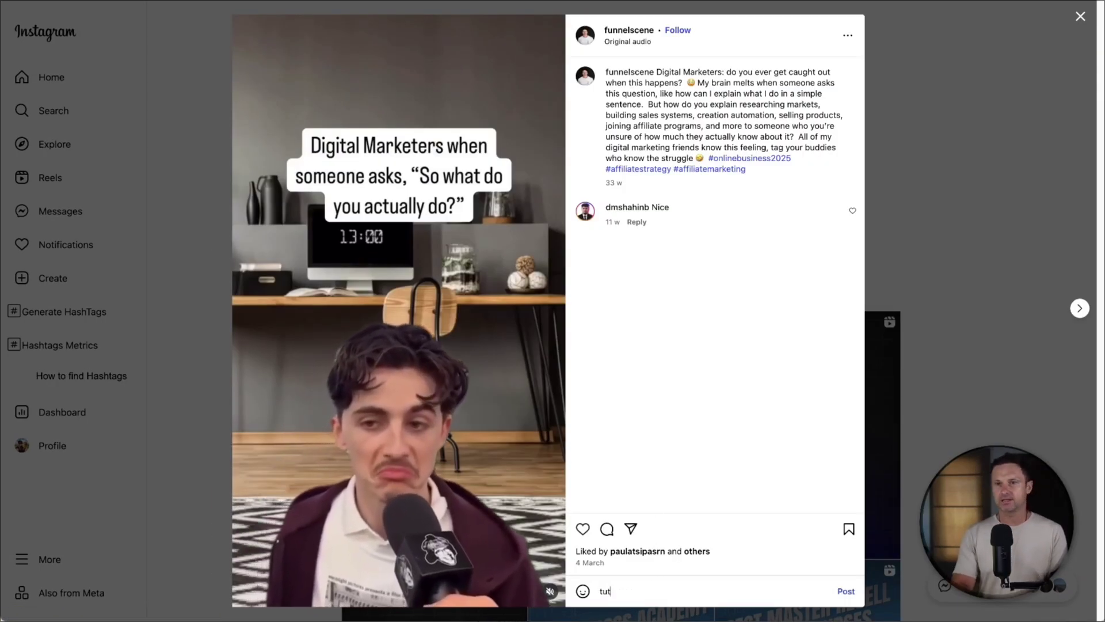
{"action": "type", "text": "orial"}
{"action": "key", "text": "Return"}
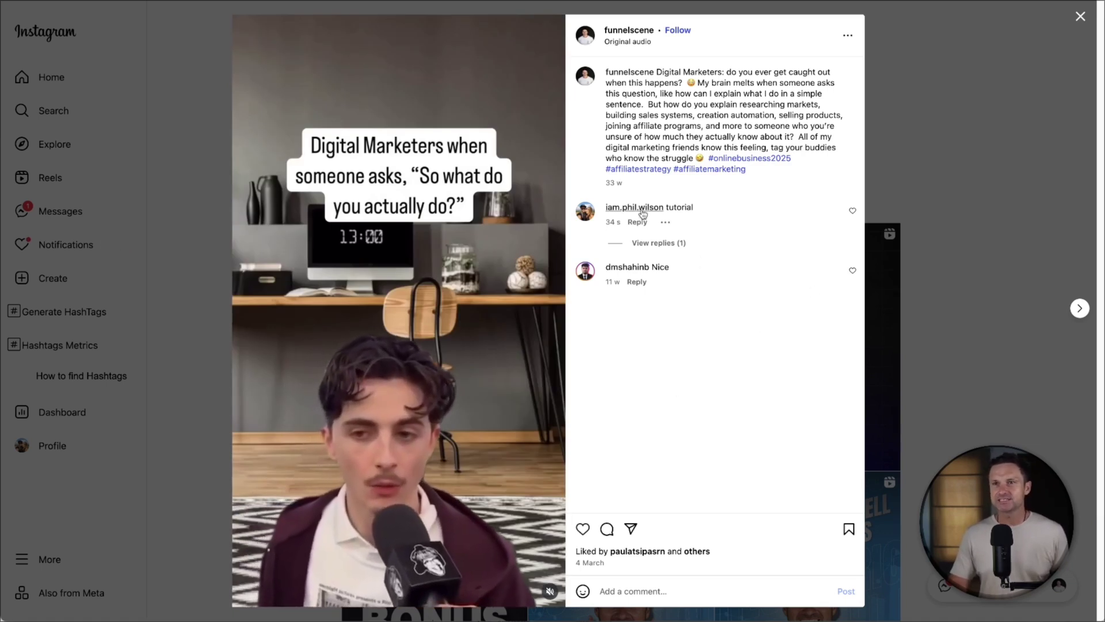
{"action": "left_click", "coordinate": [662, 243]}
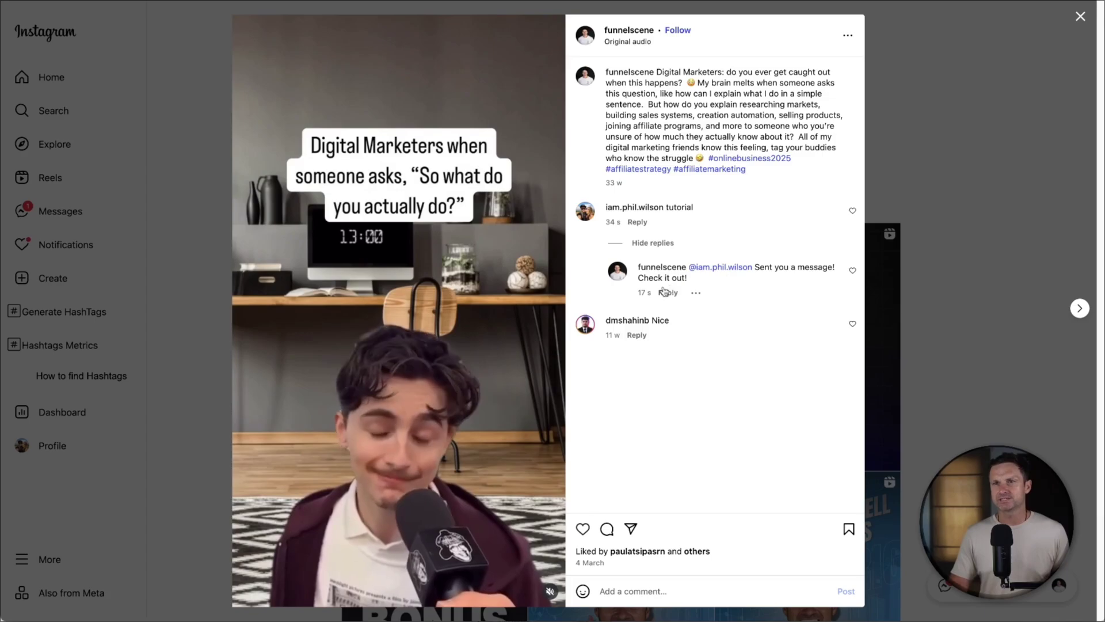
{"action": "left_click", "coordinate": [210, 219]}
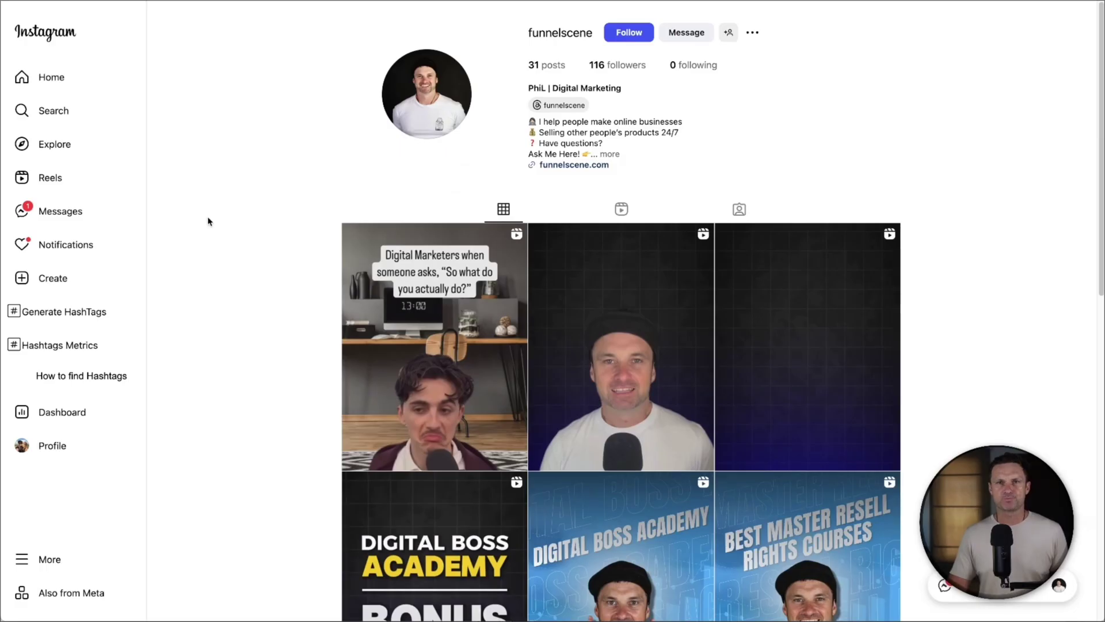
Step: Open the new automated conversation under the General tab of Instagram Messages
{"action": "left_click", "coordinate": [66, 210]}
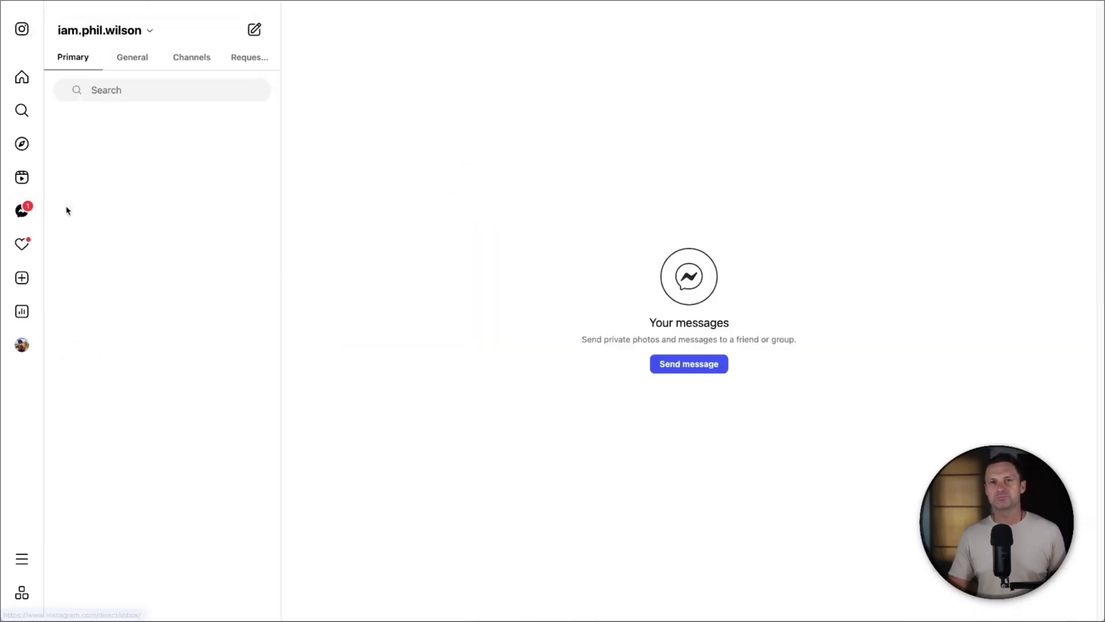
{"action": "left_click", "coordinate": [142, 65]}
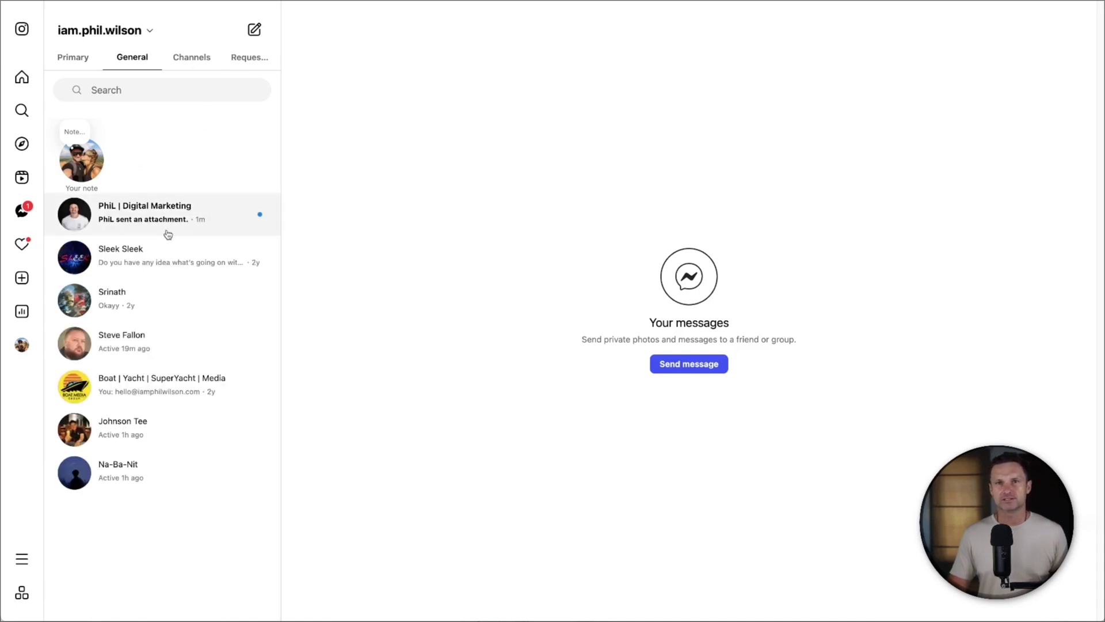
{"action": "left_click", "coordinate": [165, 210]}
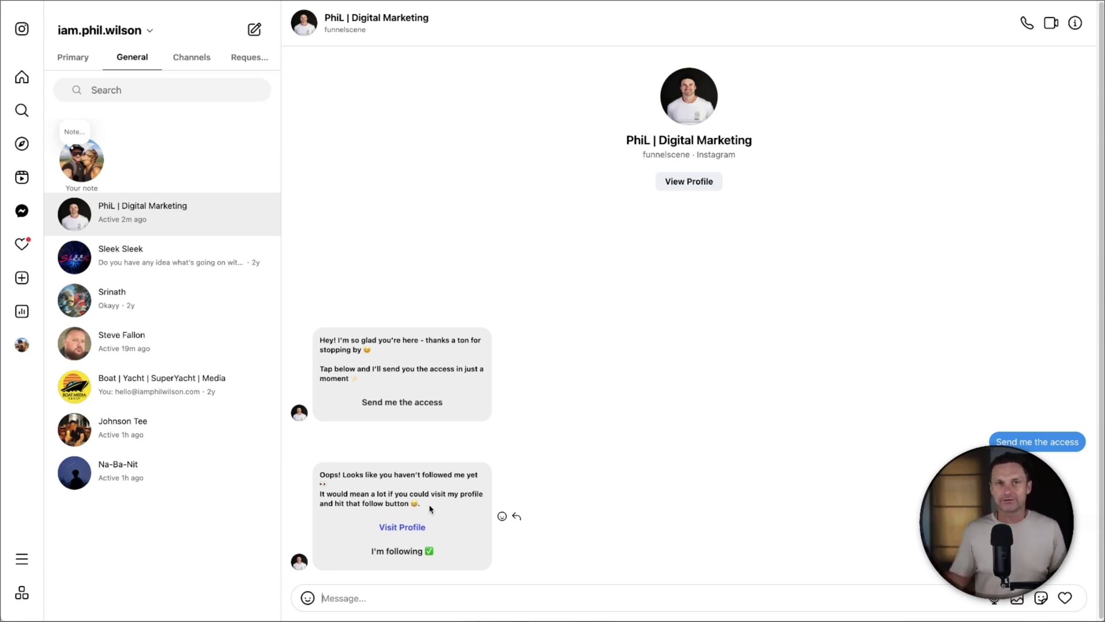
Step: Answer the DM's follow check with 'I'm following'
{"action": "left_click", "coordinate": [403, 551]}
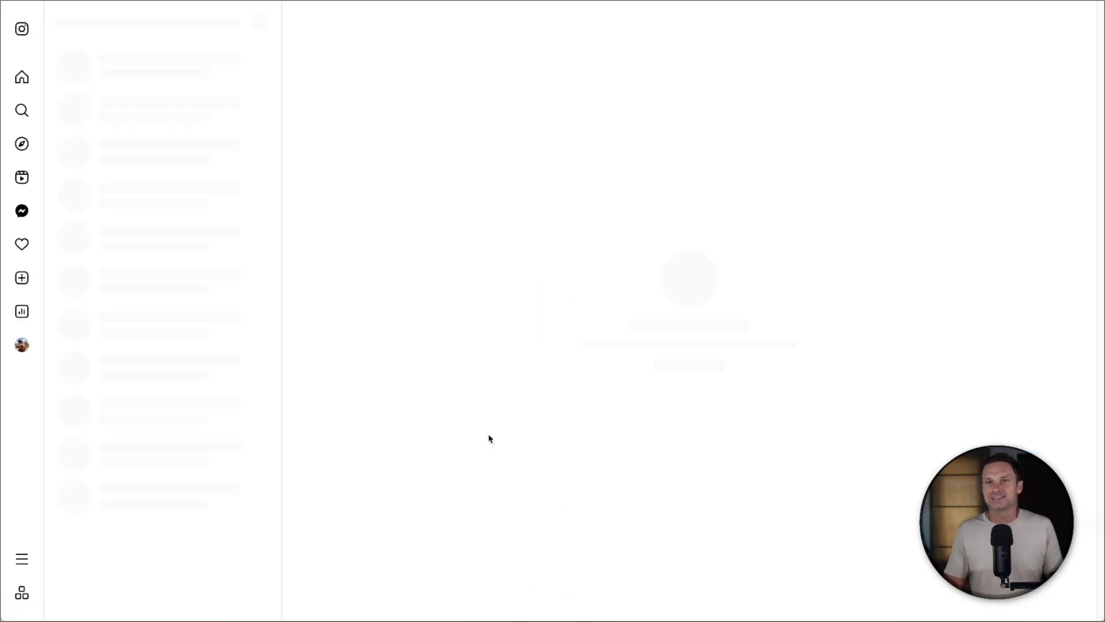